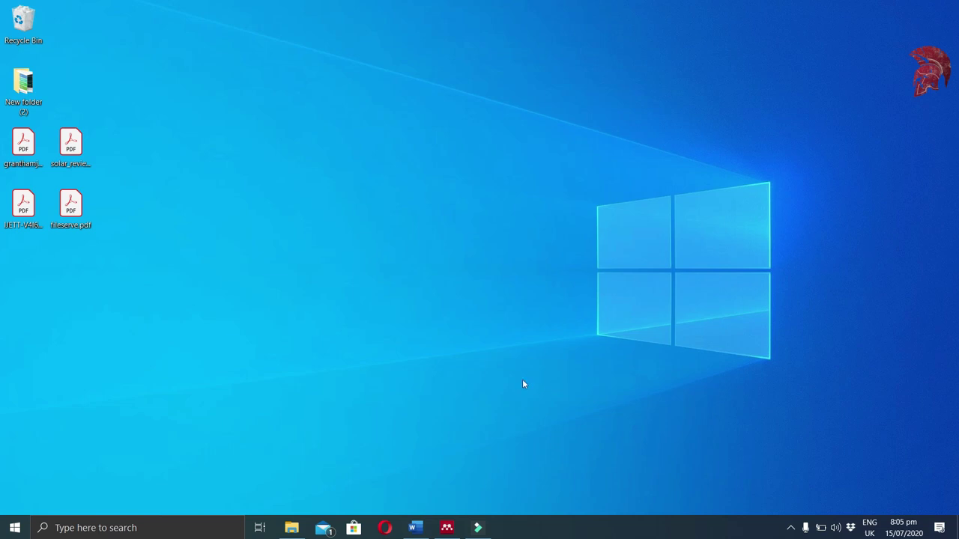
Open Mendeley Desktop and add the four PDF papers from the desktop to the All Documents library.
{"action": "mouse_move", "coordinate": [447, 528]}
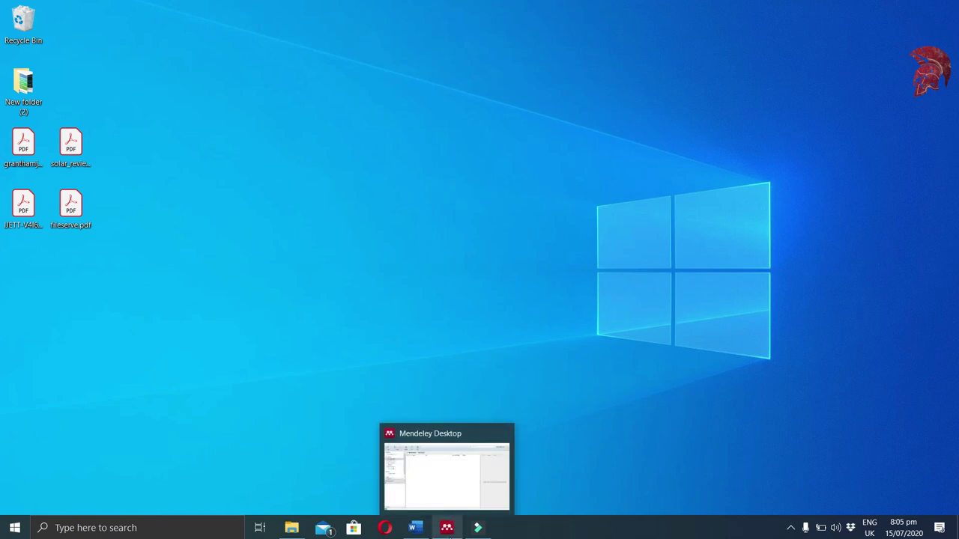
{"action": "left_click", "coordinate": [447, 528]}
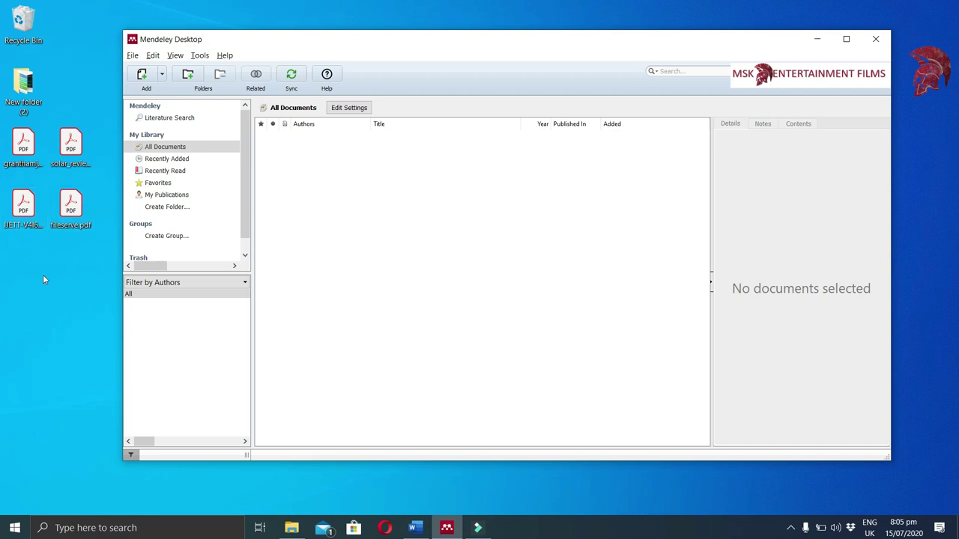
{"action": "left_click_drag", "start_coordinate": [15, 279], "coordinate": [455, 180]}
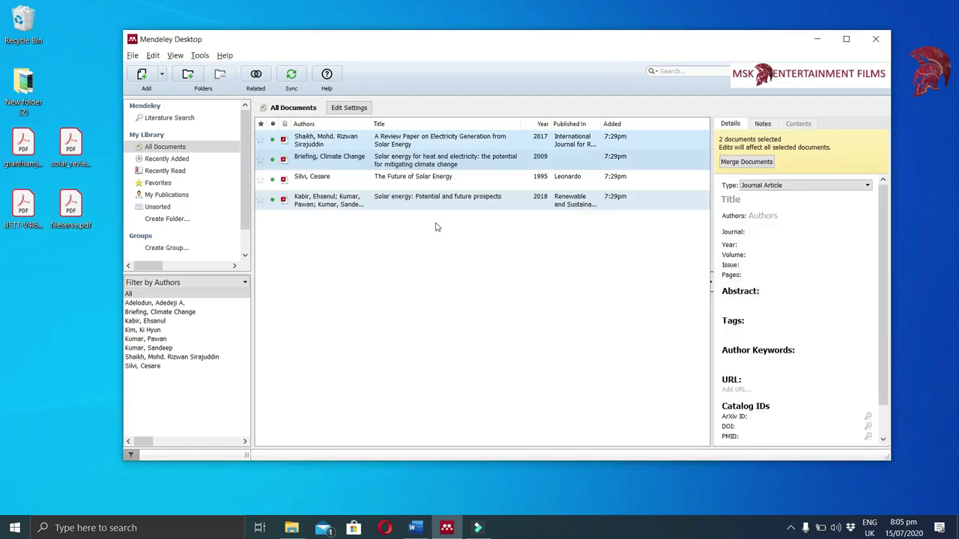
{"action": "left_click", "coordinate": [430, 260]}
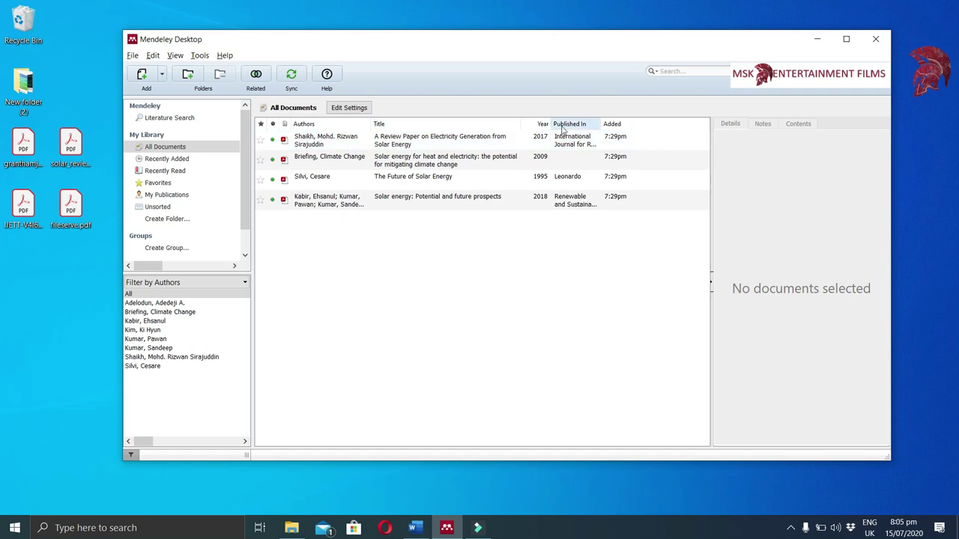
Examine the details and abstract of "A Review Paper on Electricity Generation from Solar Energy".
{"action": "left_click", "coordinate": [345, 144]}
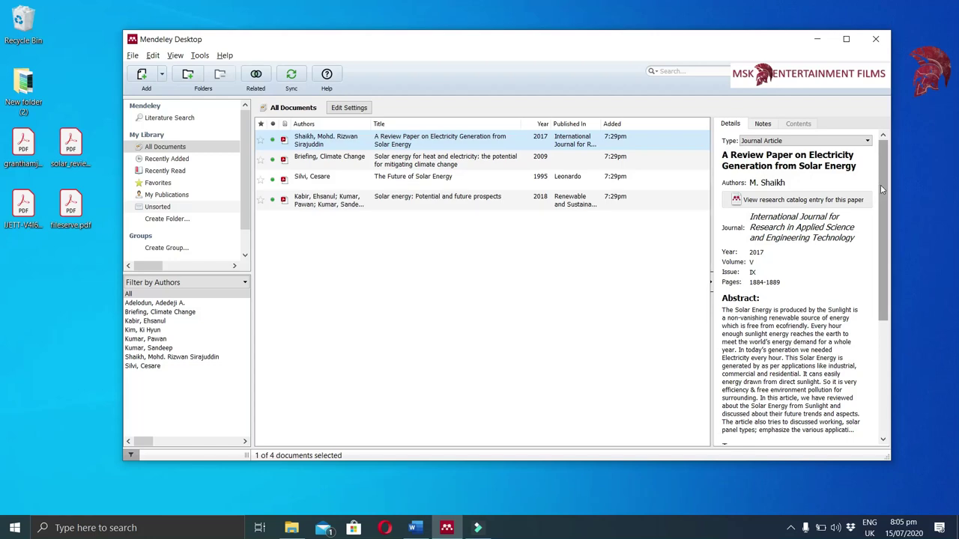
{"action": "left_click_drag", "start_coordinate": [882, 186], "coordinate": [883, 241]}
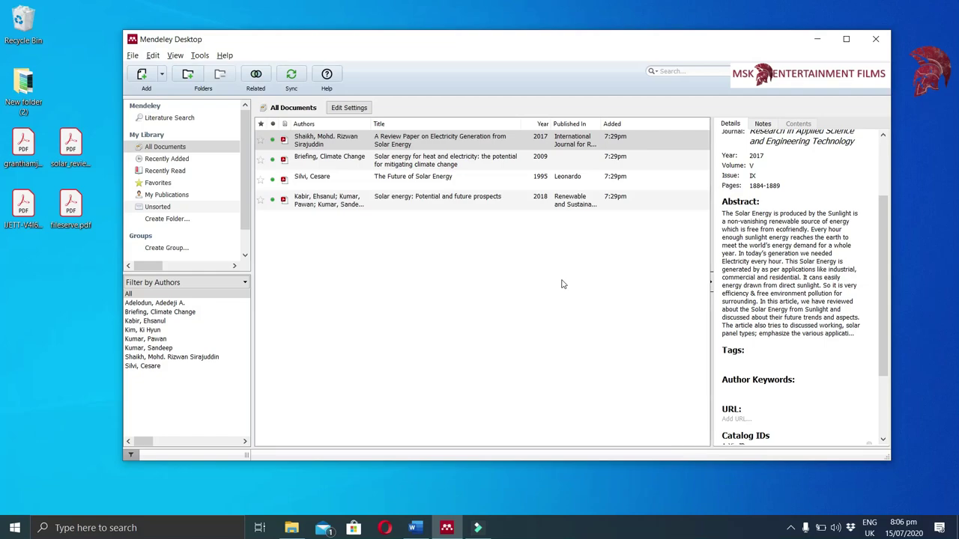
Switch to the Word document and, after "ecofriendly", insert a Mendeley citation of the 2017 review paper found by searching "sunlight is non".
{"action": "left_click", "coordinate": [415, 528]}
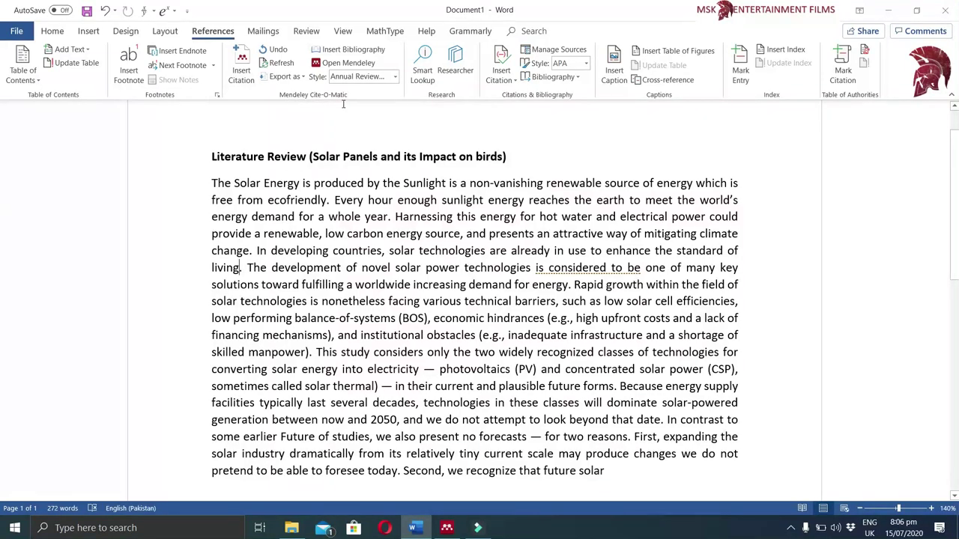
{"action": "left_click", "coordinate": [242, 71]}
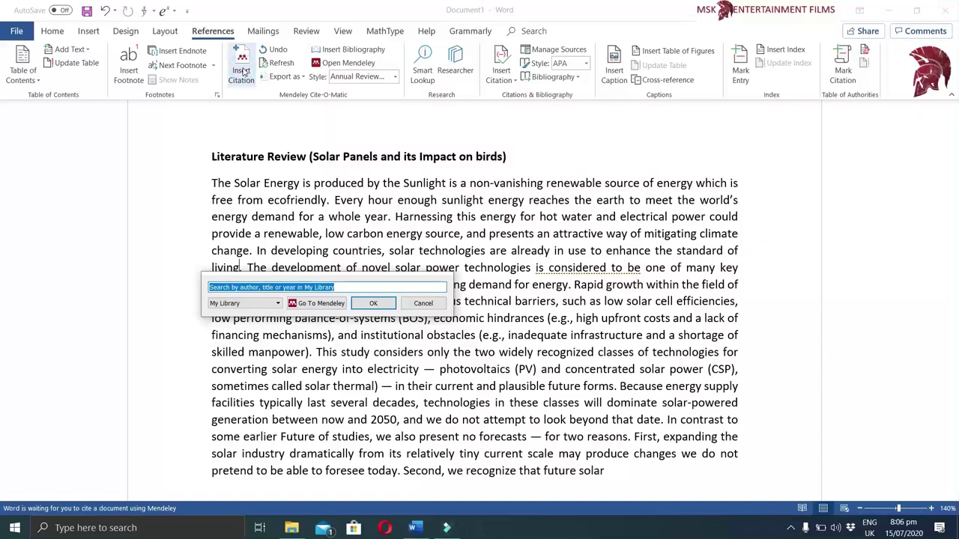
{"action": "left_click", "coordinate": [422, 303]}
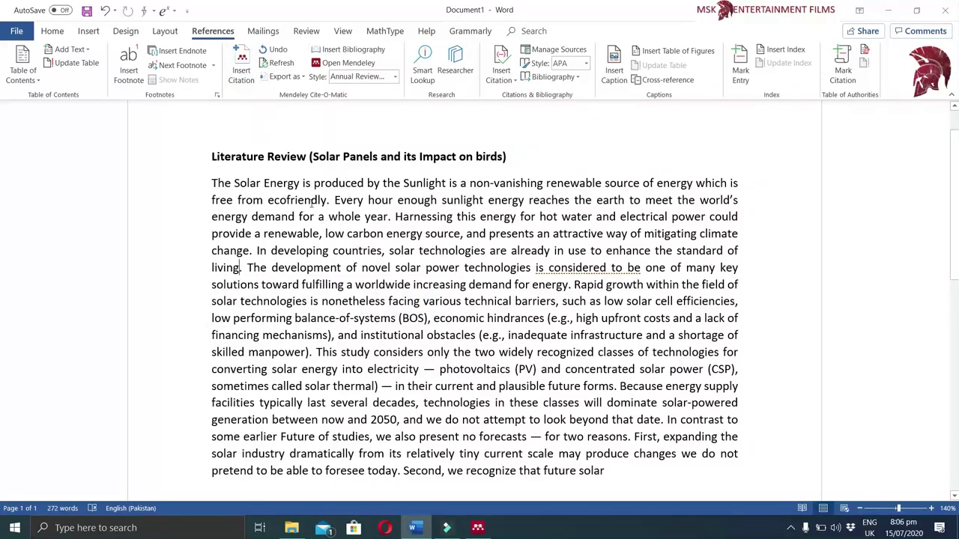
{"action": "left_click", "coordinate": [331, 201]}
{"action": "left_click", "coordinate": [328, 200]}
{"action": "left_click", "coordinate": [242, 62]}
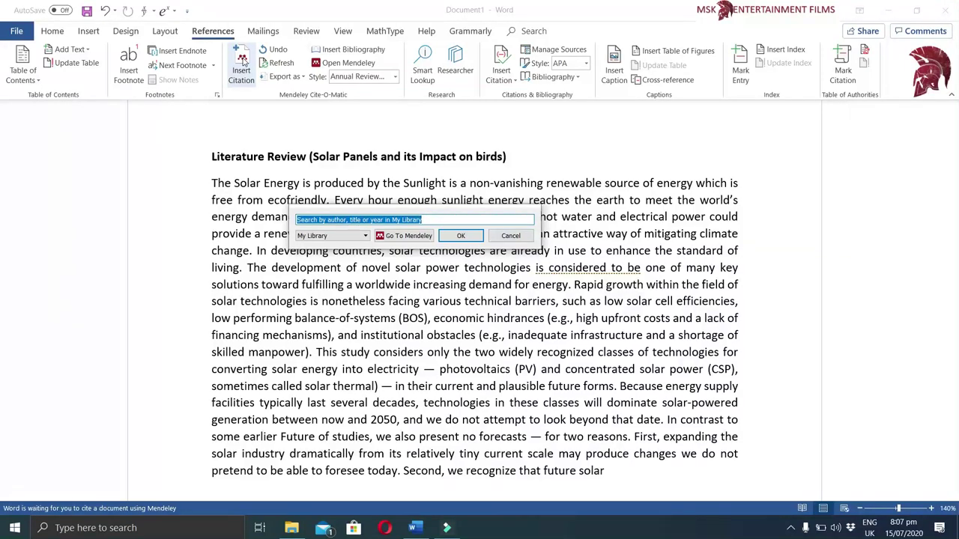
{"action": "type", "text": "sunl"}
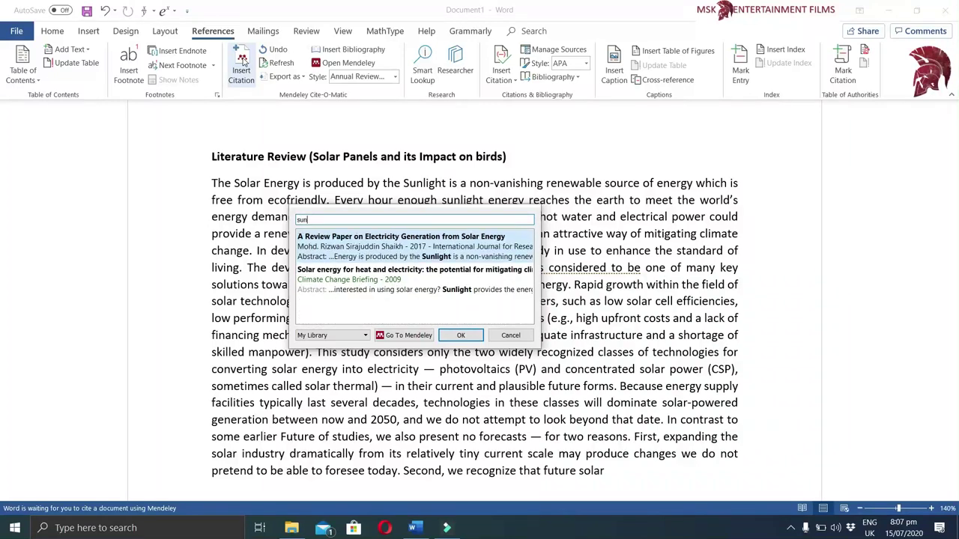
{"action": "type", "text": "ight is non"}
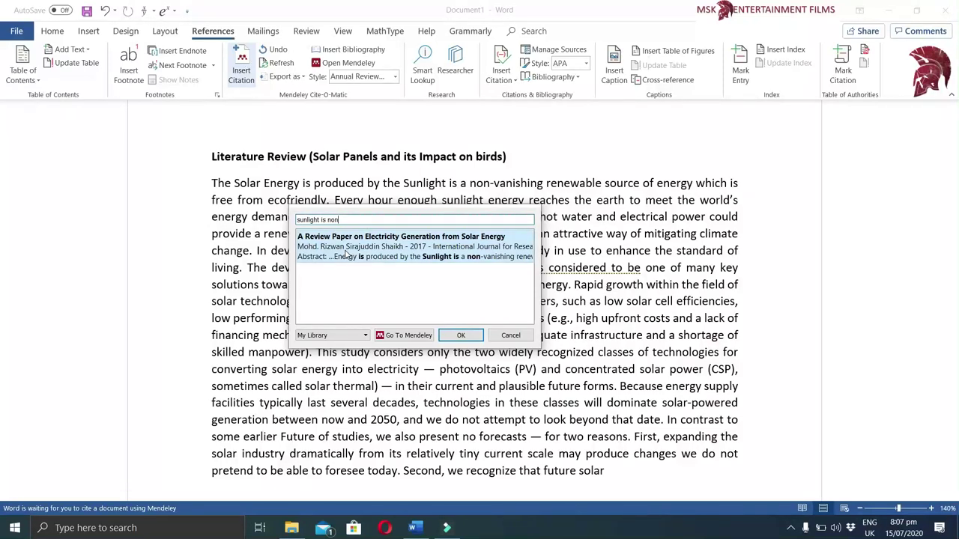
{"action": "left_click", "coordinate": [346, 252]}
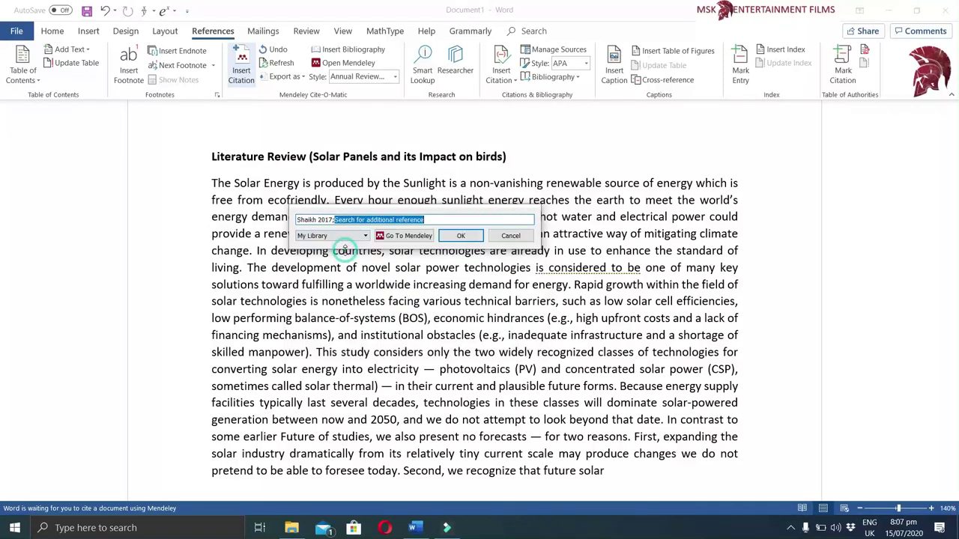
{"action": "left_click", "coordinate": [472, 237]}
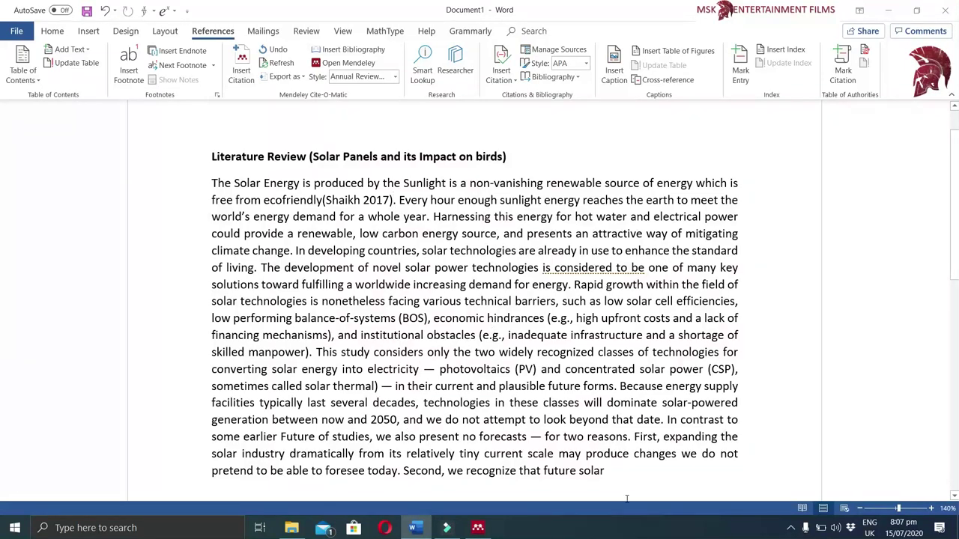
Insert a Mendeley citation for "The Future of Solar Energy" after "look beyond that date", searching for "energy supply".
{"action": "left_click", "coordinate": [663, 421]}
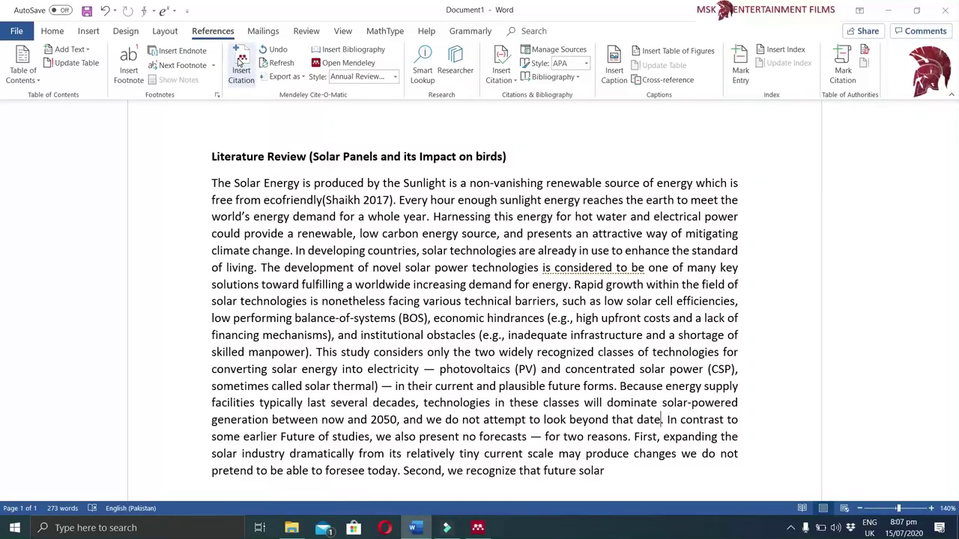
{"action": "left_click", "coordinate": [241, 64]}
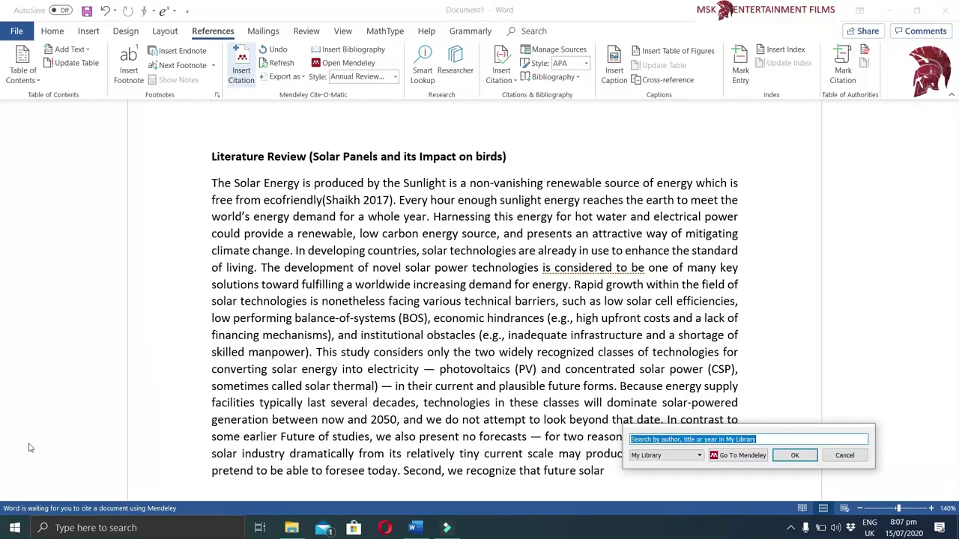
{"action": "type", "text": "e"}
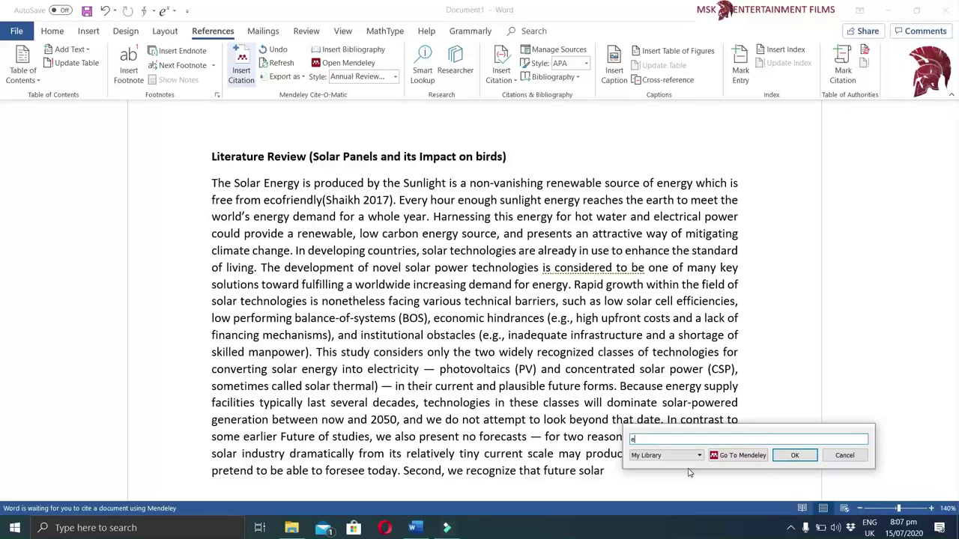
{"action": "type", "text": "nergy "}
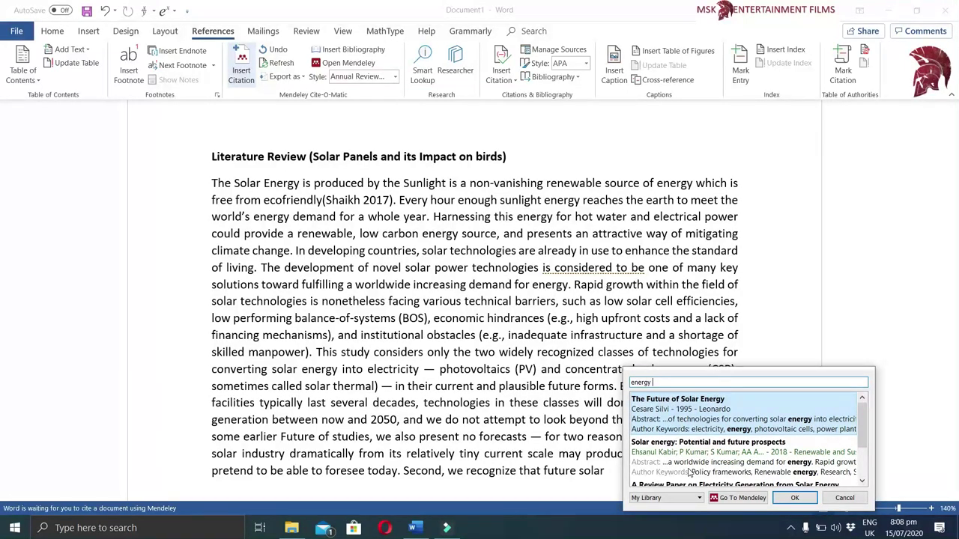
{"action": "type", "text": "suppl"}
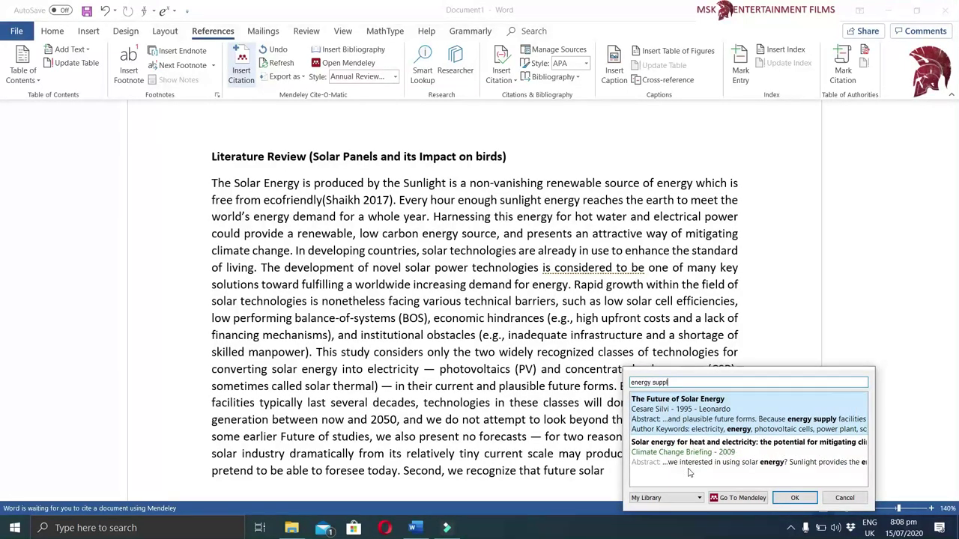
{"action": "type", "text": "y"}
{"action": "double_click", "coordinate": [715, 424]}
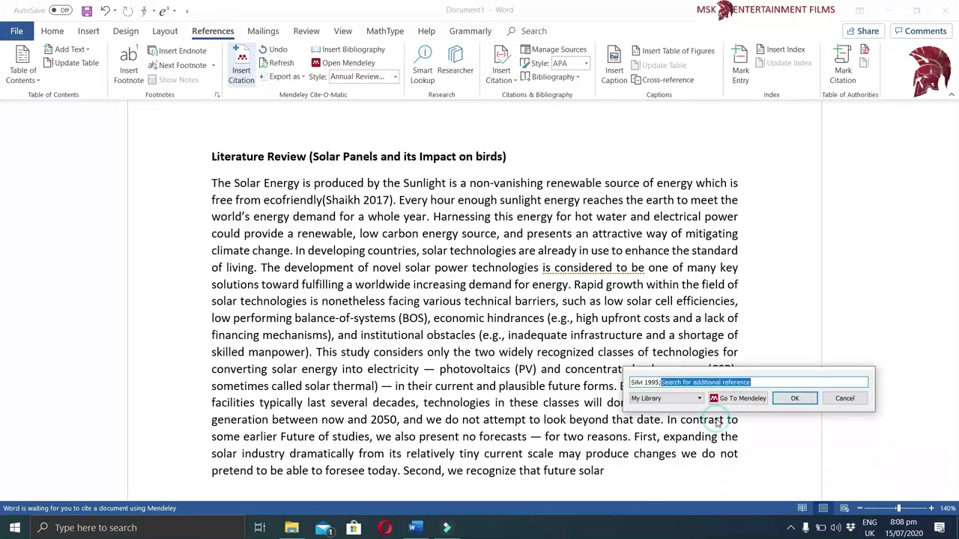
{"action": "left_click", "coordinate": [805, 399]}
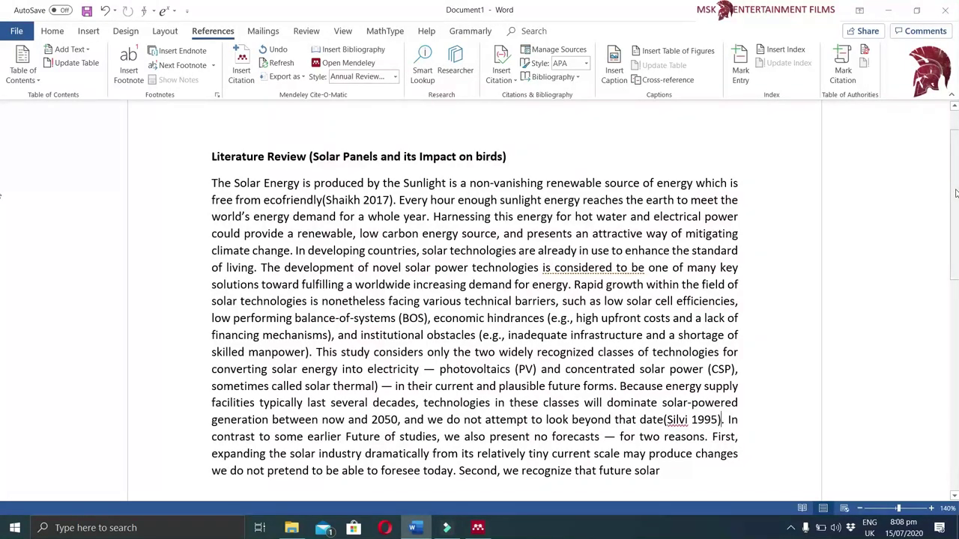
End the paragraph's last sentence with a full stop and add the heading "Referances" below it.
{"action": "scroll", "coordinate": [786, 323], "scroll_direction": "down", "scroll_amount": 5}
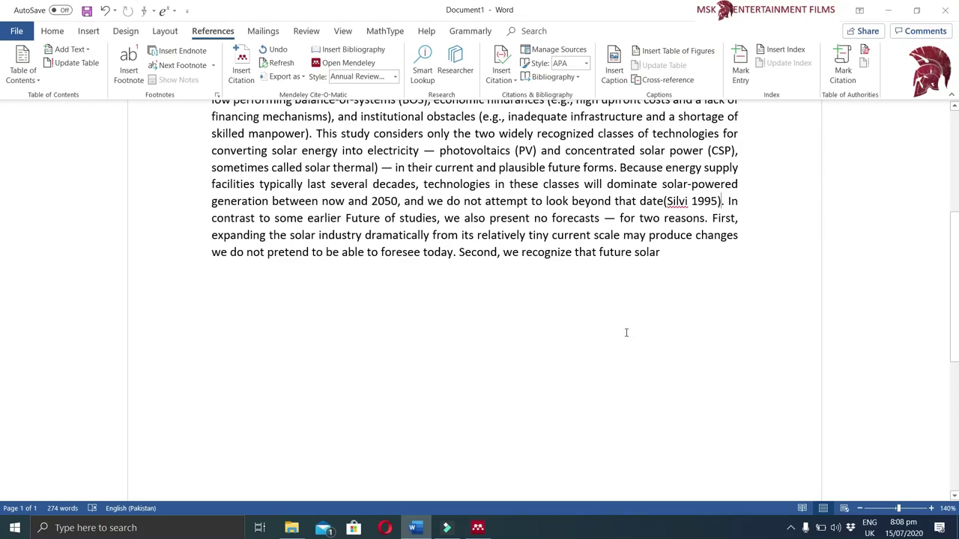
{"action": "left_click", "coordinate": [626, 331]}
{"action": "left_click", "coordinate": [674, 259]}
{"action": "type", "text": "."}
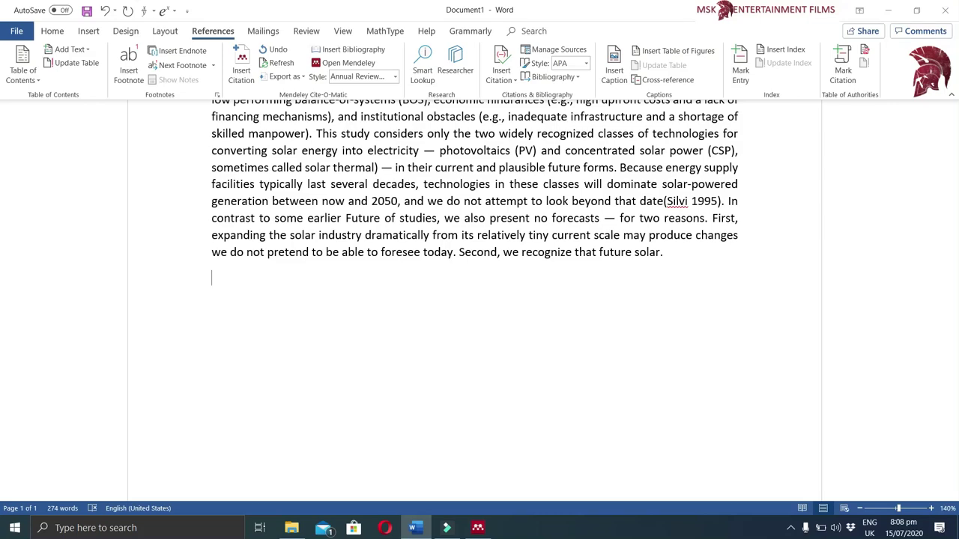
{"action": "type", "text": "referances"}
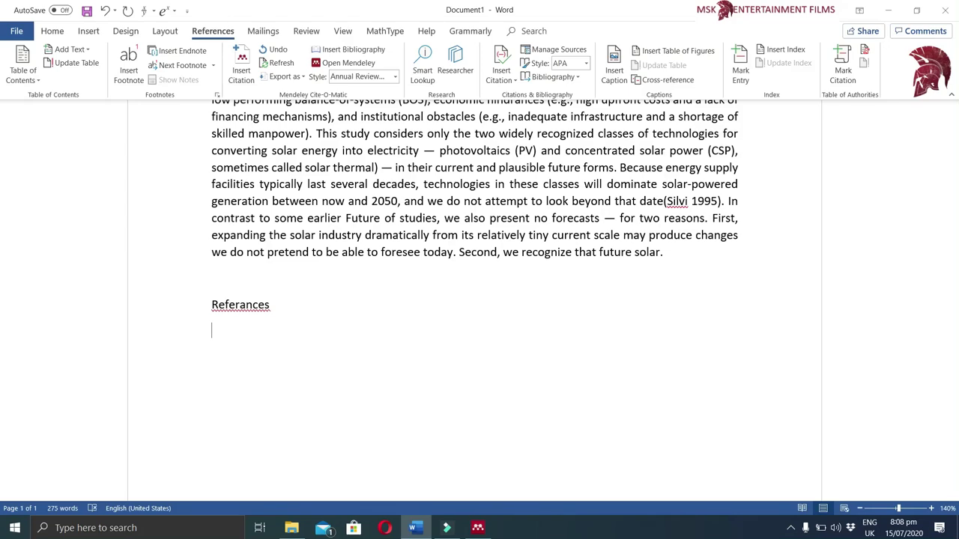
Correct the misspelled heading to "References" and insert the Mendeley bibliography on a new line beneath it.
{"action": "left_click", "coordinate": [259, 306]}
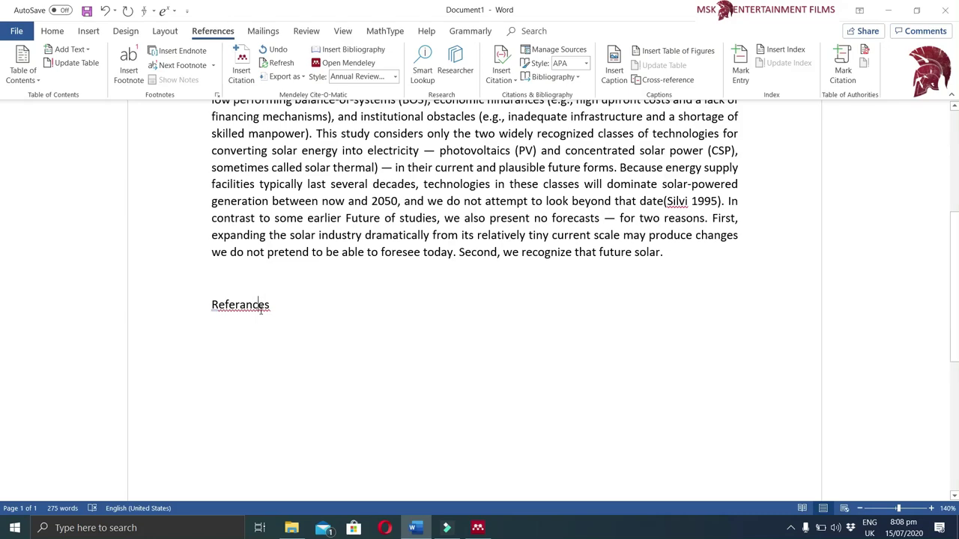
{"action": "right_click", "coordinate": [261, 309]}
{"action": "left_click", "coordinate": [301, 326]}
{"action": "key", "text": "Return"}
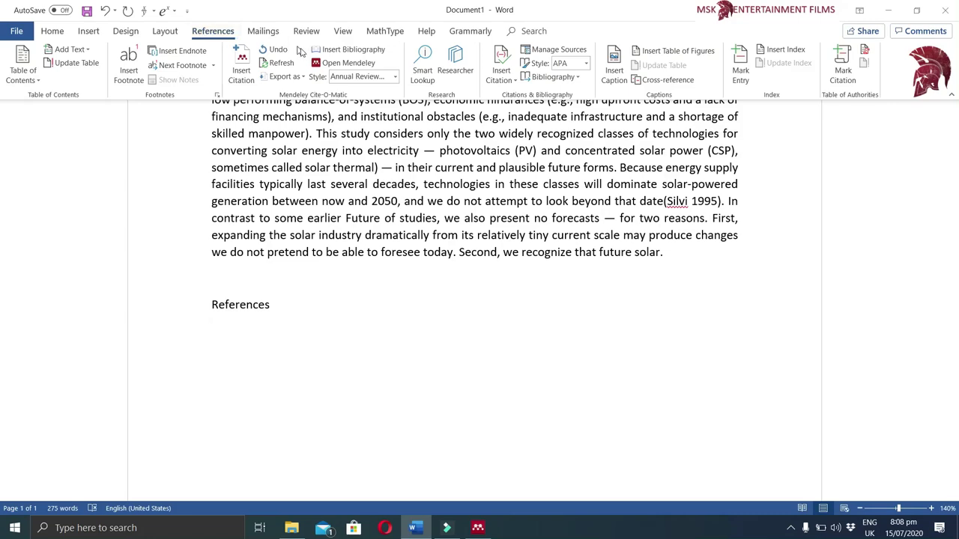
{"action": "left_click", "coordinate": [353, 51]}
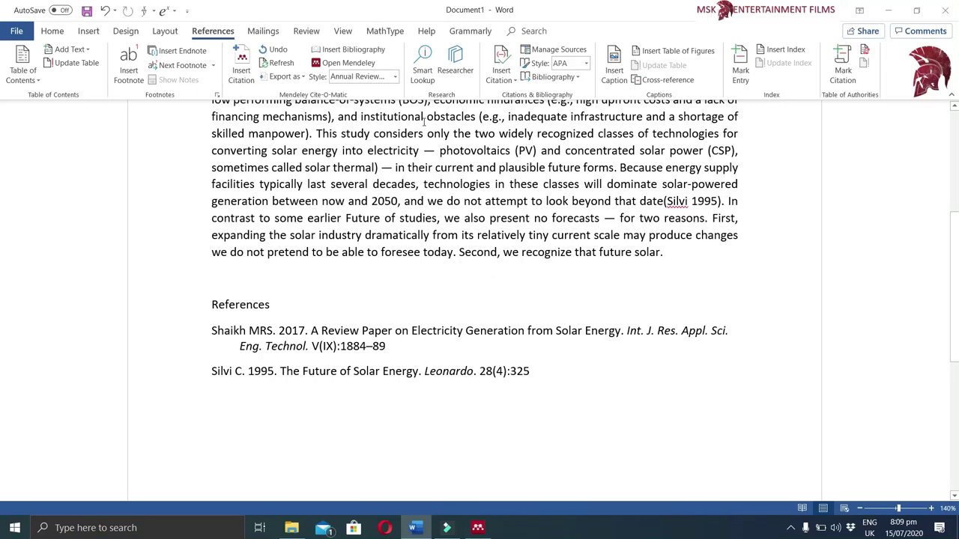
Try the IEEE and Modern Language Association 8th edition citation styles on the citations and bibliography.
{"action": "left_click", "coordinate": [395, 77]}
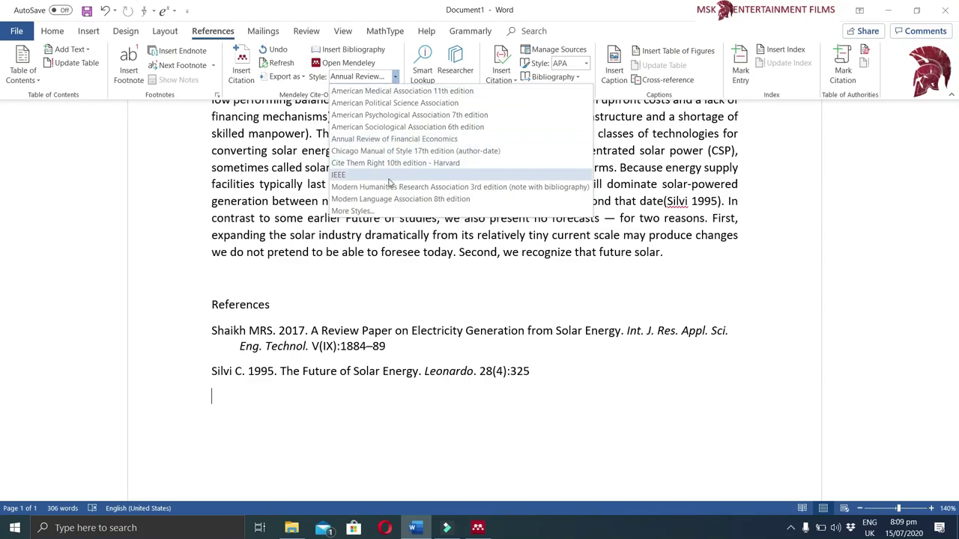
{"action": "left_click", "coordinate": [338, 174]}
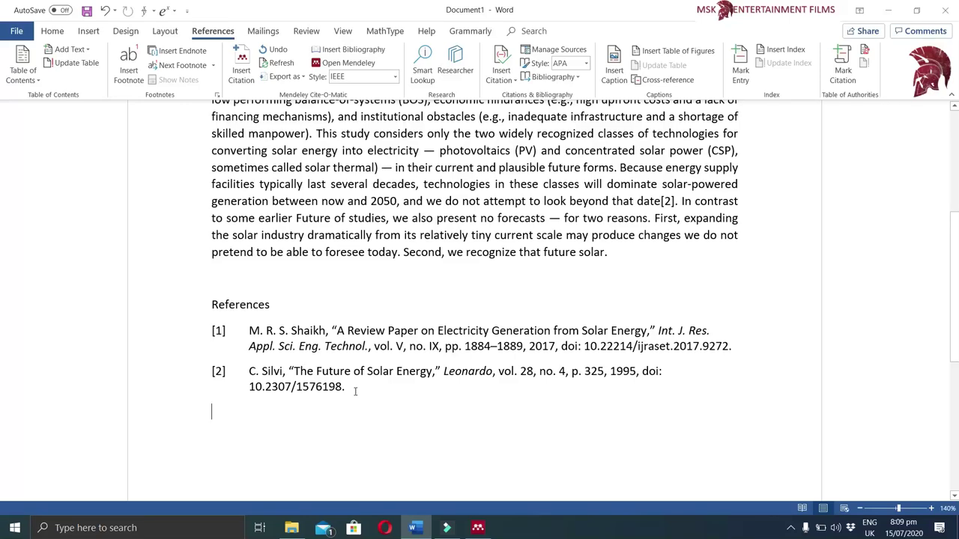
{"action": "left_click", "coordinate": [396, 78]}
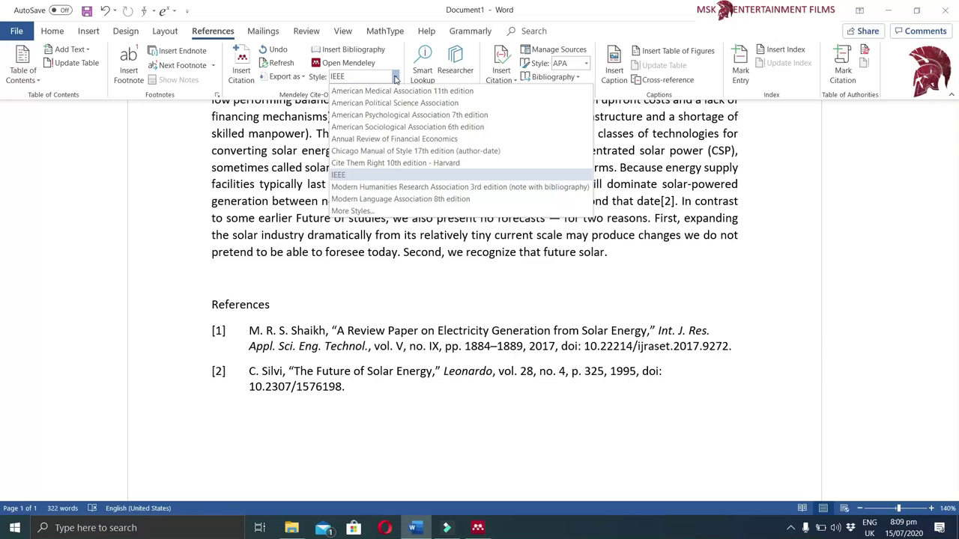
{"action": "left_click", "coordinate": [421, 199]}
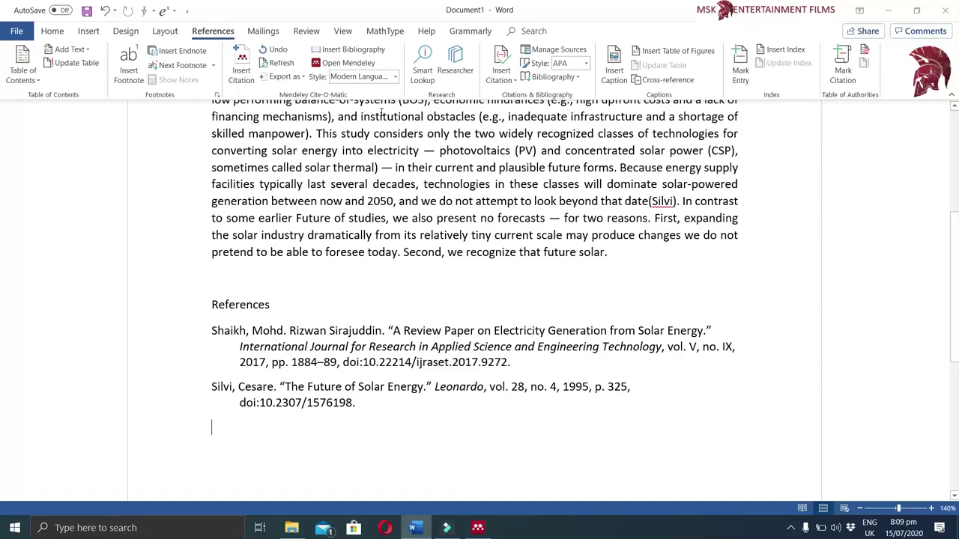
Set the Mendeley citation style to American Political Science Association.
{"action": "left_click", "coordinate": [395, 77]}
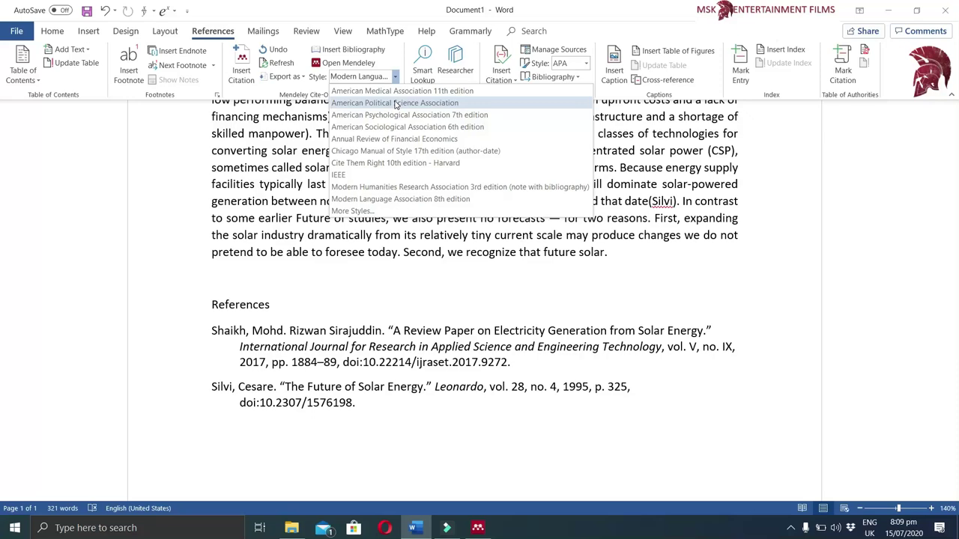
{"action": "left_click", "coordinate": [394, 102]}
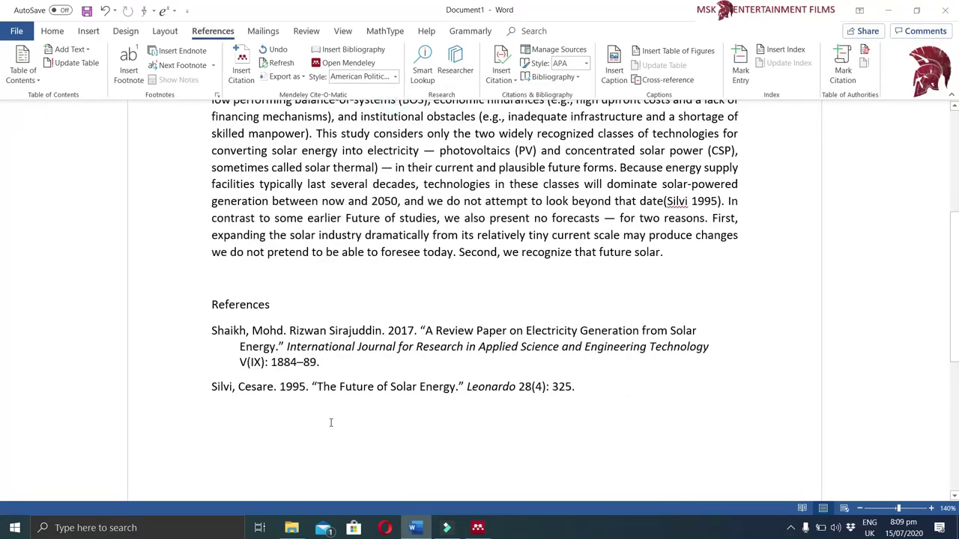